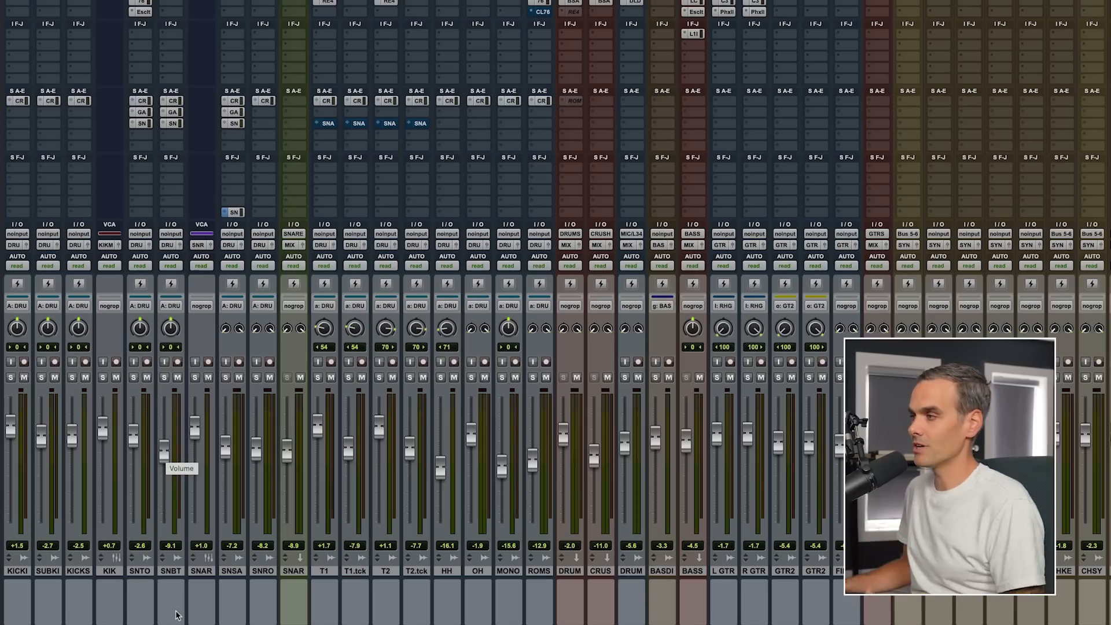
Step: Select the kick and snare tracks and play the mix to watch their levels
{"action": "left_click", "coordinate": [13, 571]}
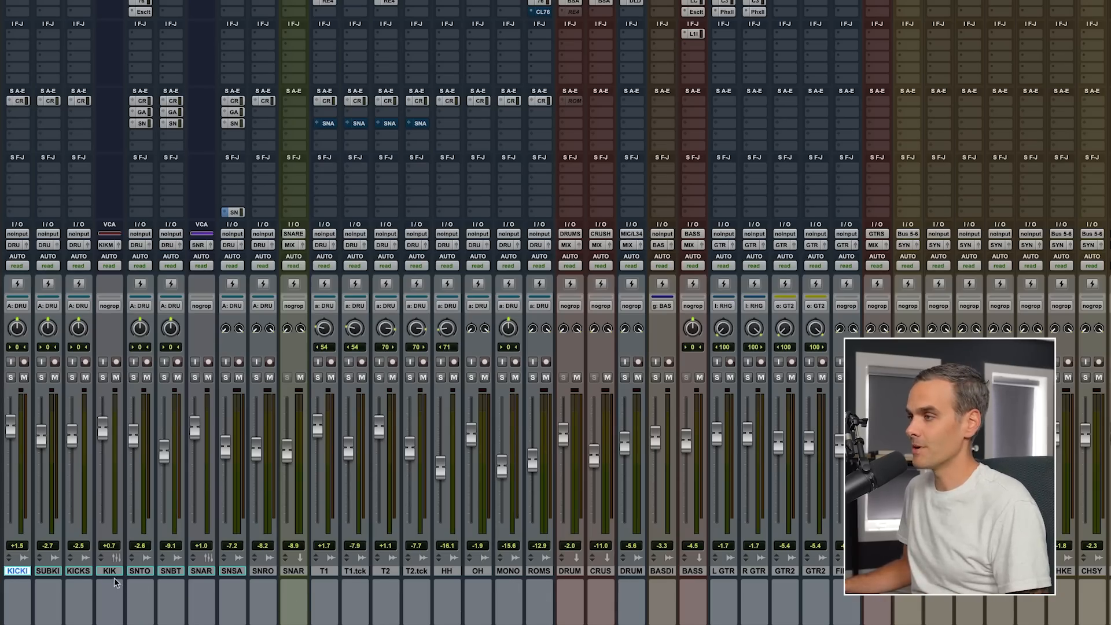
{"action": "key", "text": "space"}
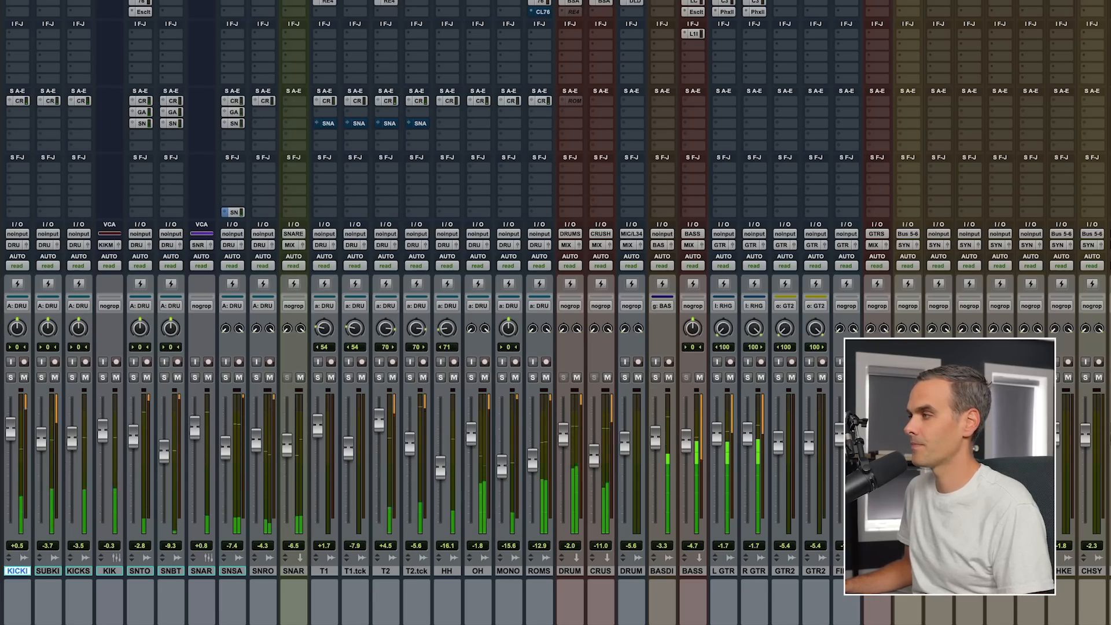
Step: Select the DRUMS and CRUSH buses, and check the DRUMS bus SSLComp compressor during playback
{"action": "scroll", "coordinate": [512, 573], "scroll_direction": "right", "scroll_amount": 3}
{"action": "left_click", "coordinate": [509, 571]}
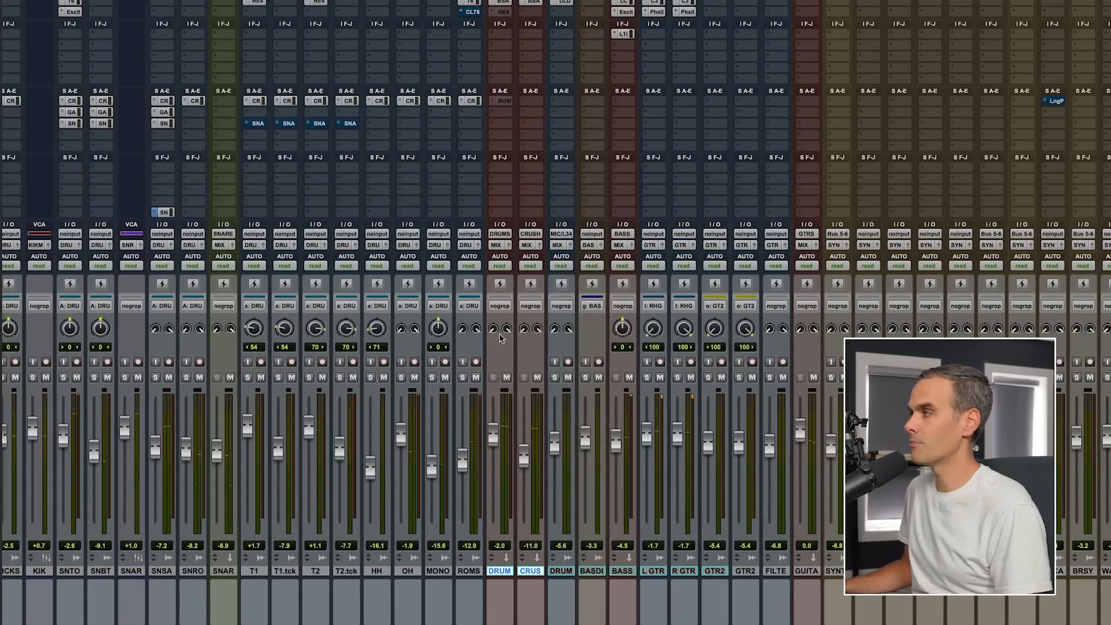
{"action": "key", "text": "space"}
{"action": "left_click", "coordinate": [500, 2]}
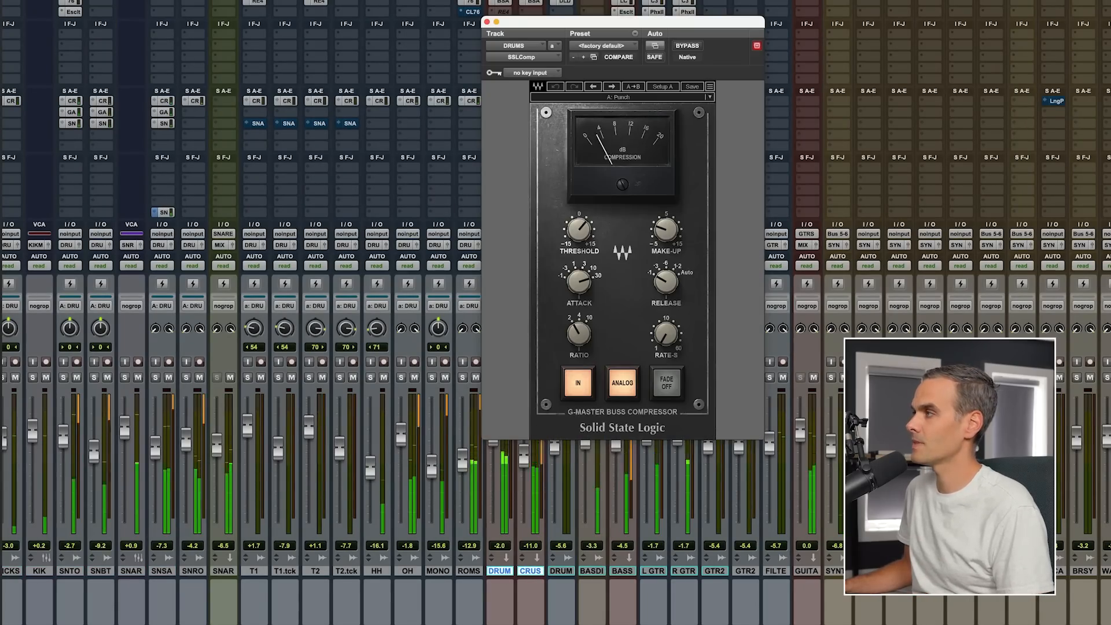
{"action": "left_click", "coordinate": [490, 23]}
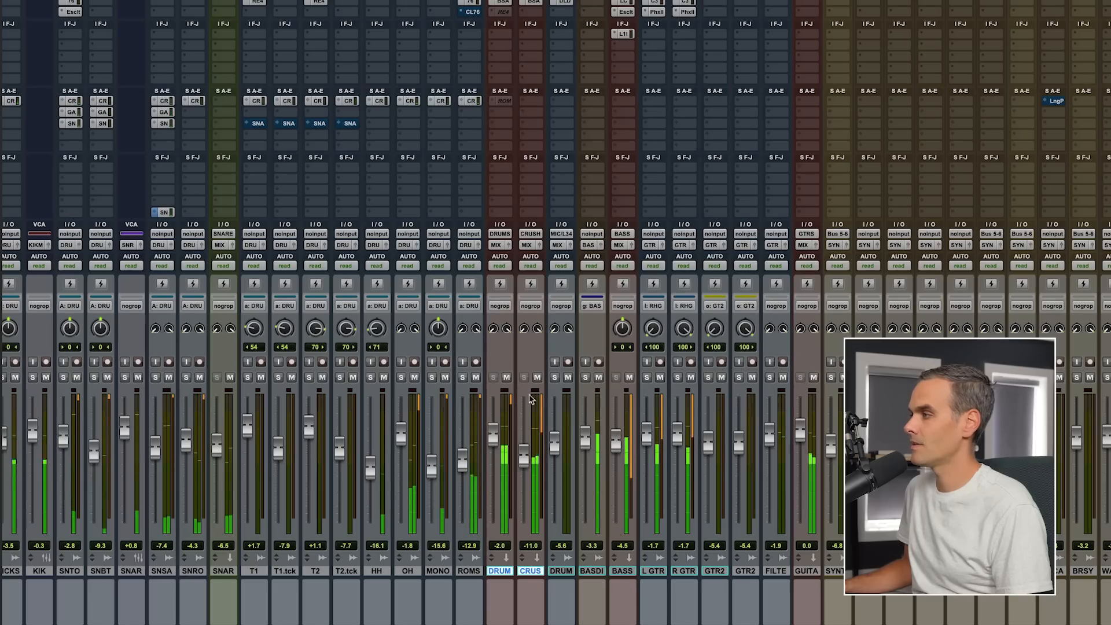
Step: Solo the drum tracks and compare their sound with the CRUSH bus muted and unmuted
{"action": "left_click", "coordinate": [463, 377]}
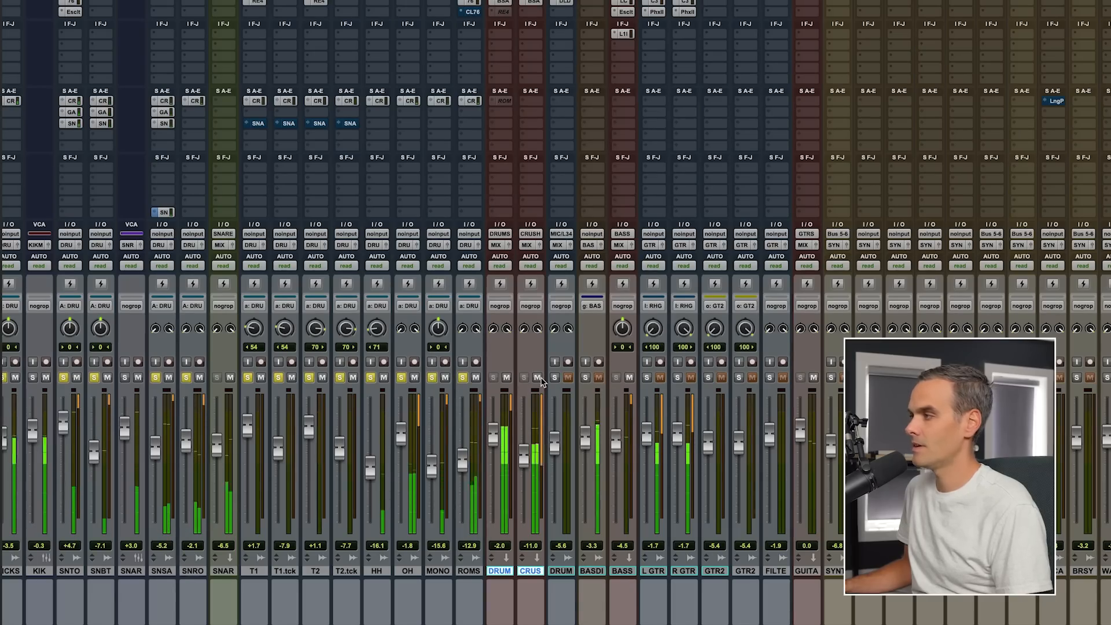
{"action": "left_click", "coordinate": [537, 378]}
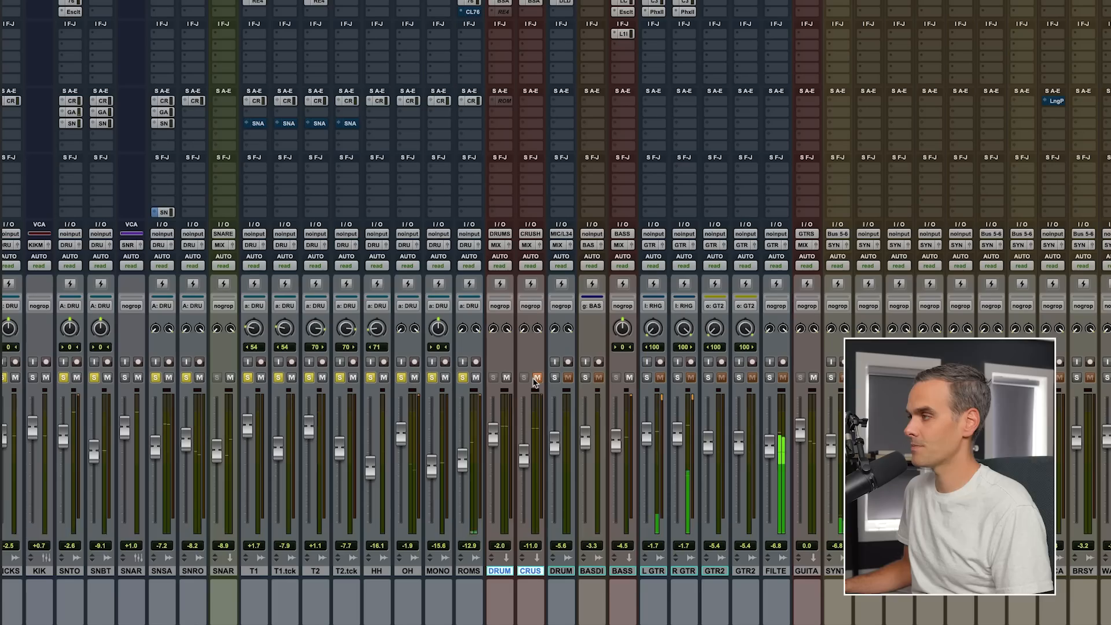
{"action": "left_click", "coordinate": [537, 377]}
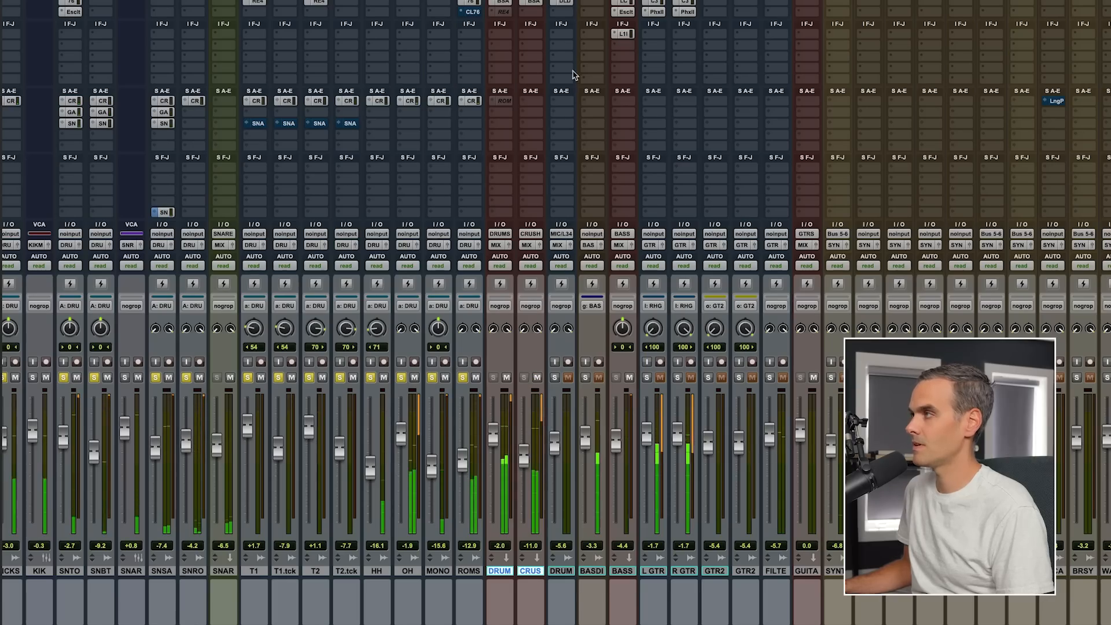
Step: Check the SSLComp compressor on the CRUSH bus, and take the drum tracks out of solo
{"action": "left_click", "coordinate": [530, 2]}
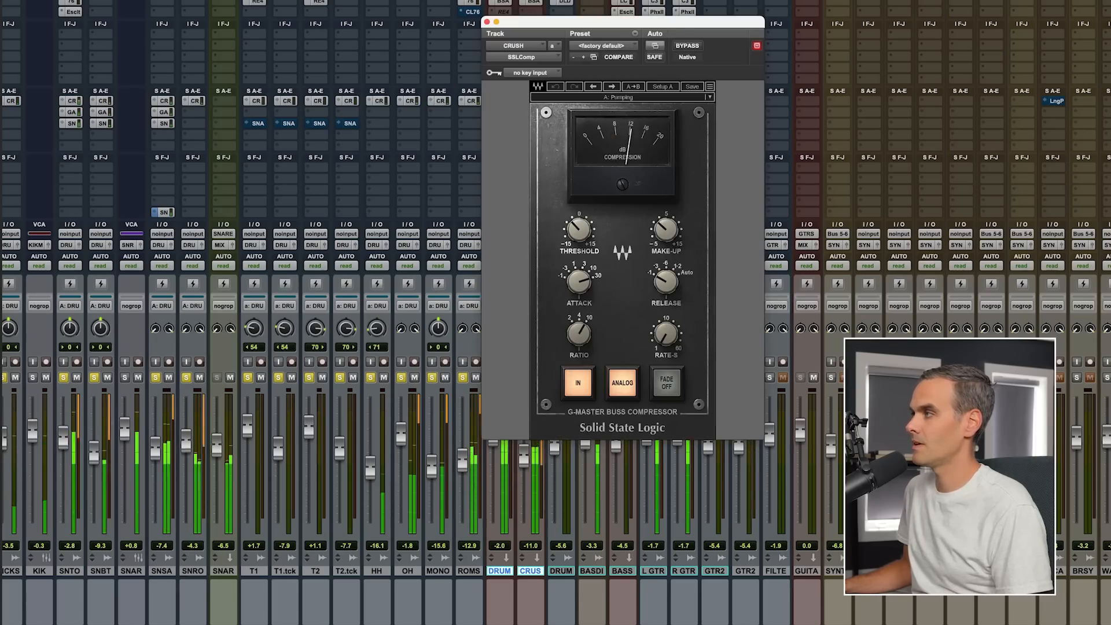
{"action": "left_click", "coordinate": [530, 2]}
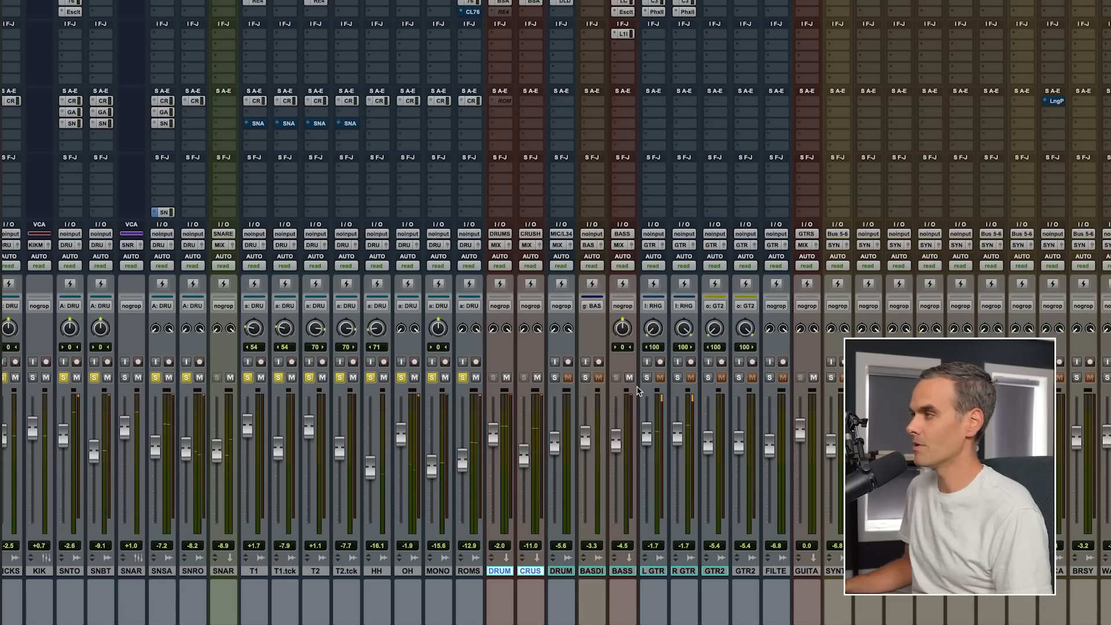
{"action": "scroll", "coordinate": [457, 391], "scroll_direction": "right", "scroll_amount": 2}
{"action": "left_click", "coordinate": [423, 378], "text": "alt"}
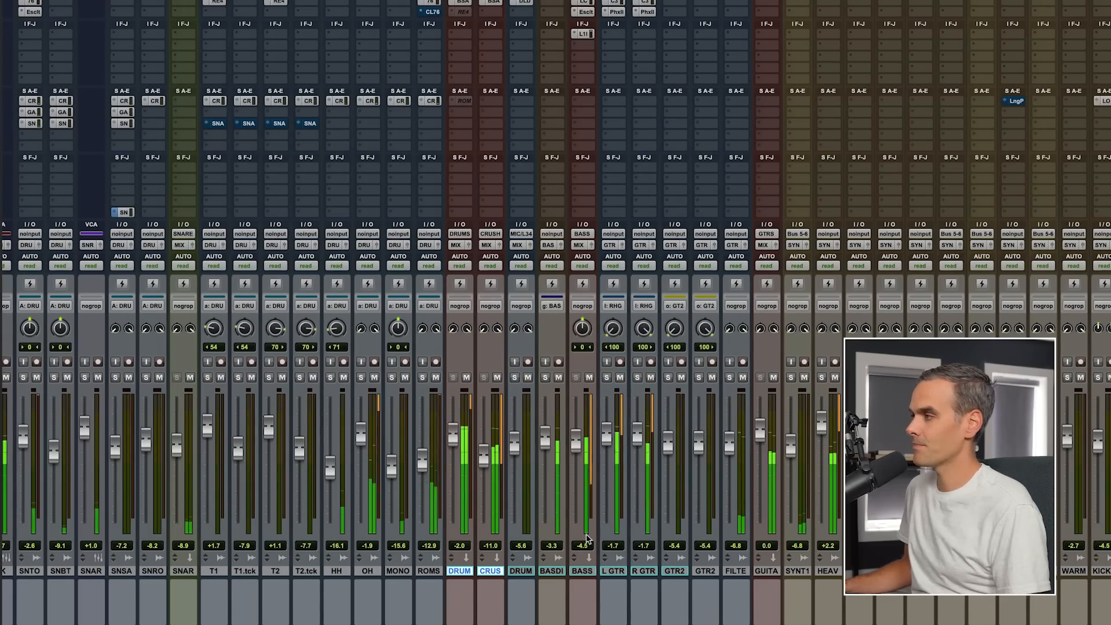
Step: Audition the L GTR and R GTR tracks in solo while checking the CLA-3A compressor on L GTR
{"action": "scroll", "coordinate": [538, 520], "scroll_direction": "right", "scroll_amount": 5}
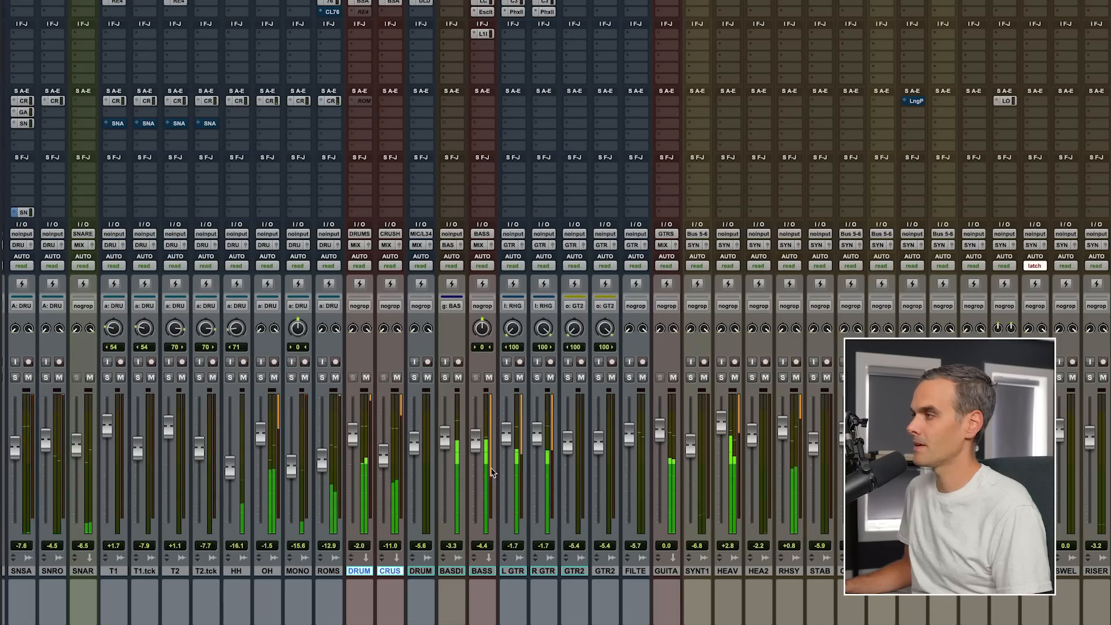
{"action": "left_click", "coordinate": [506, 377]}
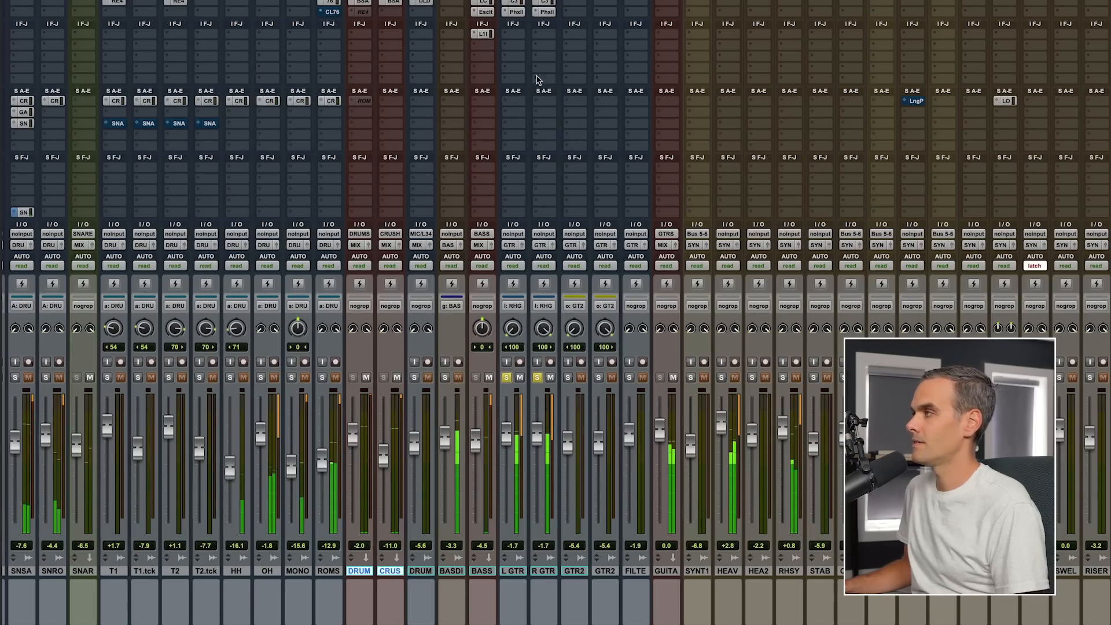
{"action": "left_click", "coordinate": [515, 3]}
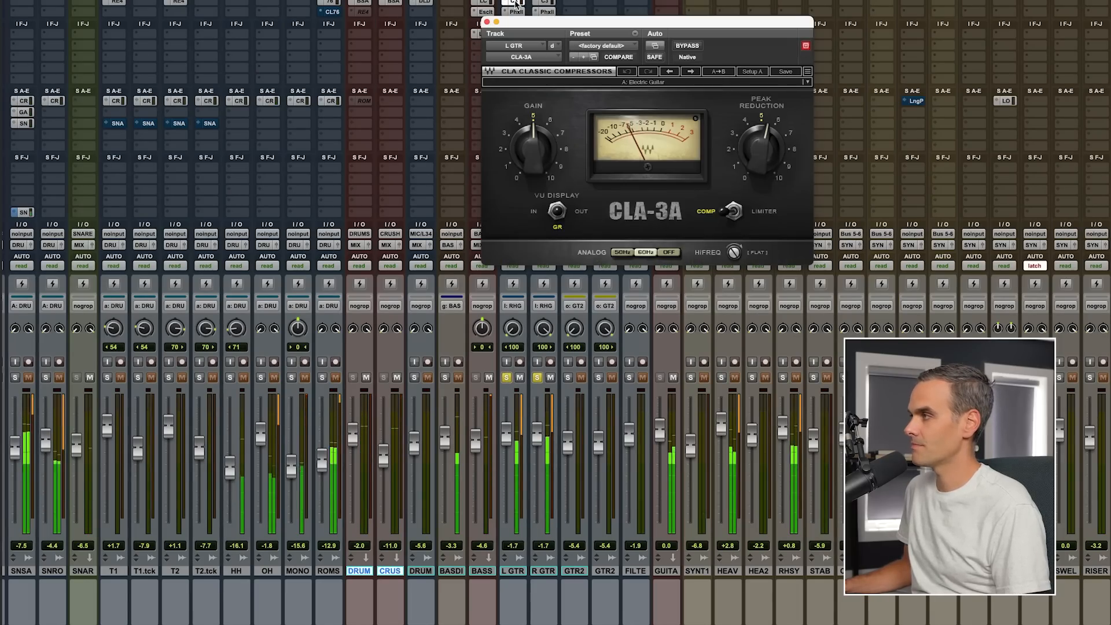
{"action": "left_click", "coordinate": [515, 3]}
{"action": "left_click", "coordinate": [508, 377]}
Step: Select the synth tracks from SYNT1 to RISER and audition them in solo
{"action": "scroll", "coordinate": [630, 529], "scroll_direction": "right", "scroll_amount": 3}
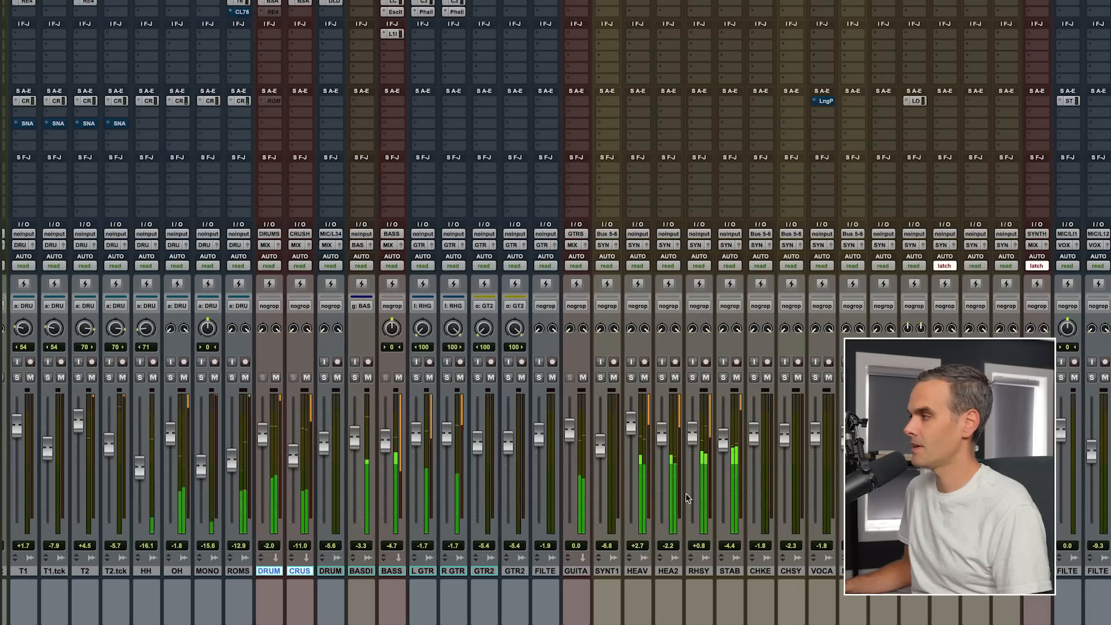
{"action": "left_click_drag", "start_coordinate": [606, 570], "coordinate": [817, 487]}
{"action": "left_click", "coordinate": [661, 377]}
{"action": "scroll", "coordinate": [672, 463], "scroll_direction": "right", "scroll_amount": 3}
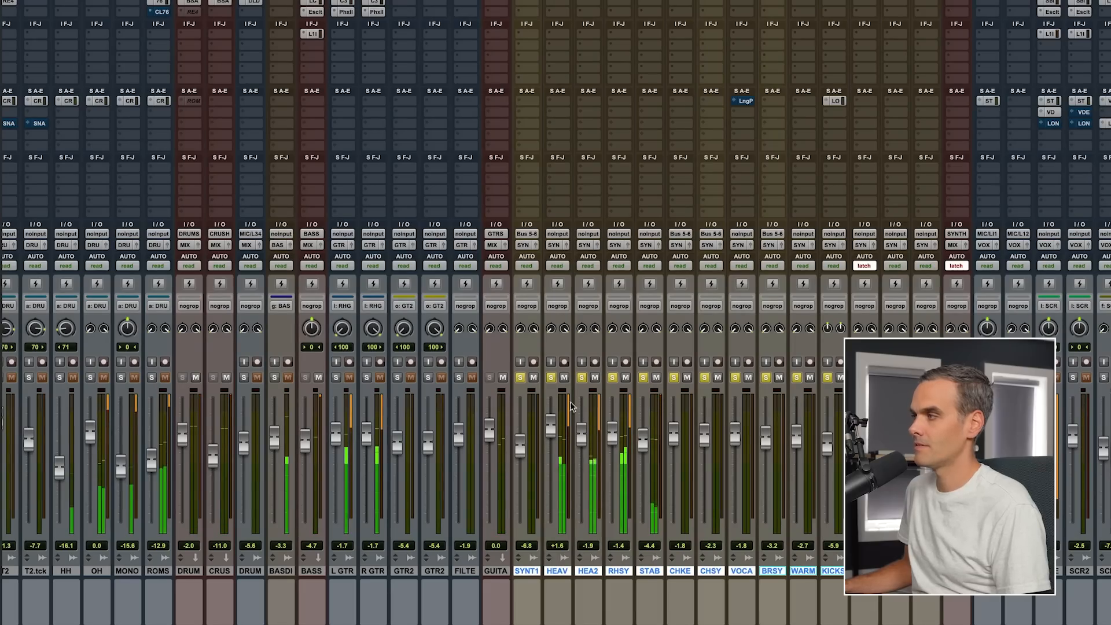
{"action": "left_click", "coordinate": [551, 377]}
Step: Look over the synth and vocal channels, and close the SSLComp window for Master 1
{"action": "scroll", "coordinate": [636, 405], "scroll_direction": "right", "scroll_amount": 10}
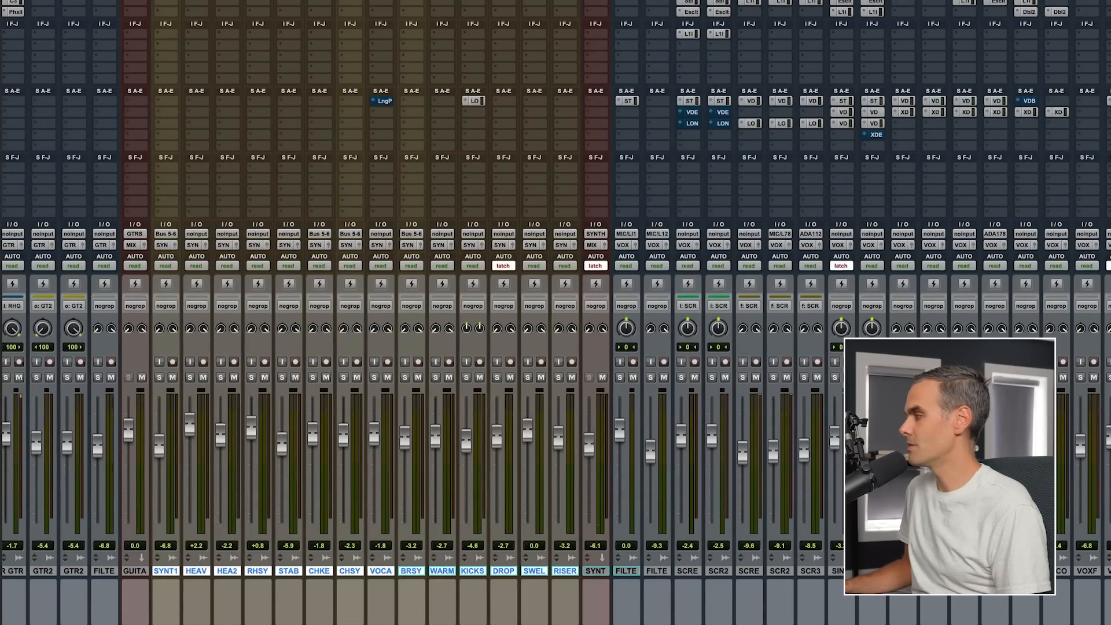
{"action": "scroll", "coordinate": [965, 602], "scroll_direction": "right", "scroll_amount": 1}
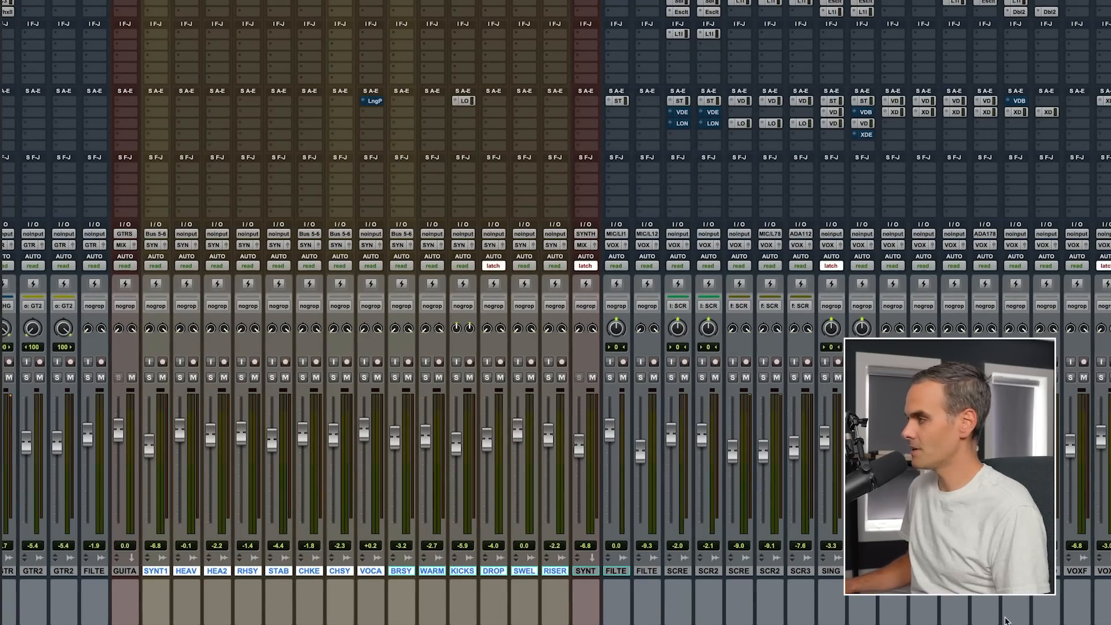
{"action": "scroll", "coordinate": [965, 601], "scroll_direction": "right", "scroll_amount": 6}
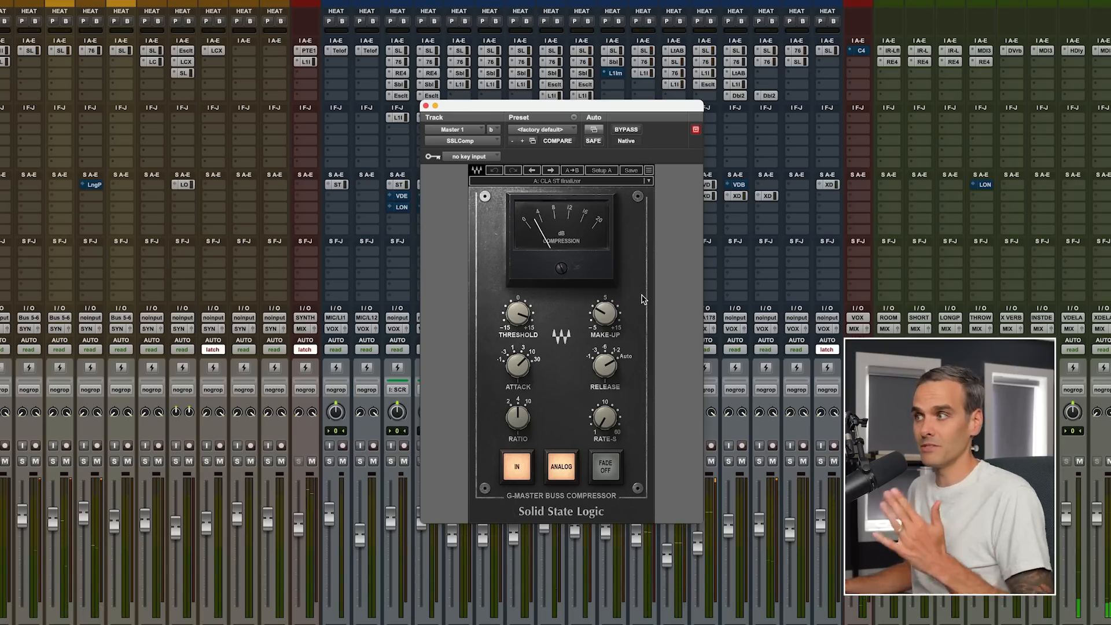
{"action": "key", "text": "super+w"}
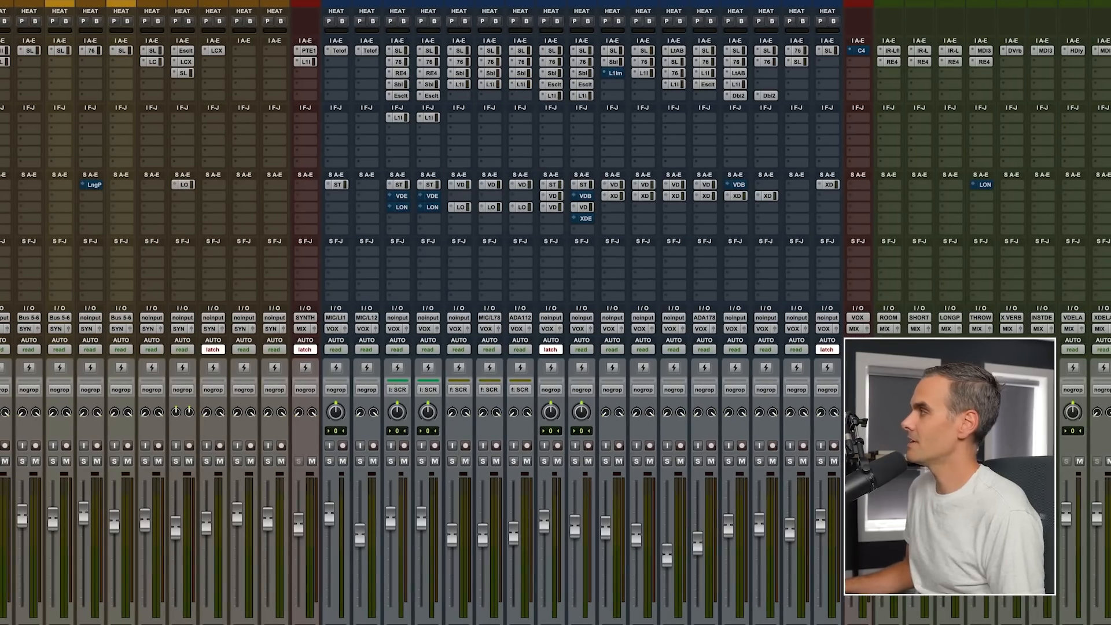
Step: Play the mix and compare it with and without saturation by repeatedly toggling input monitoring on the first mix print track
{"action": "scroll", "coordinate": [555, 312], "scroll_direction": "left", "scroll_amount": 15}
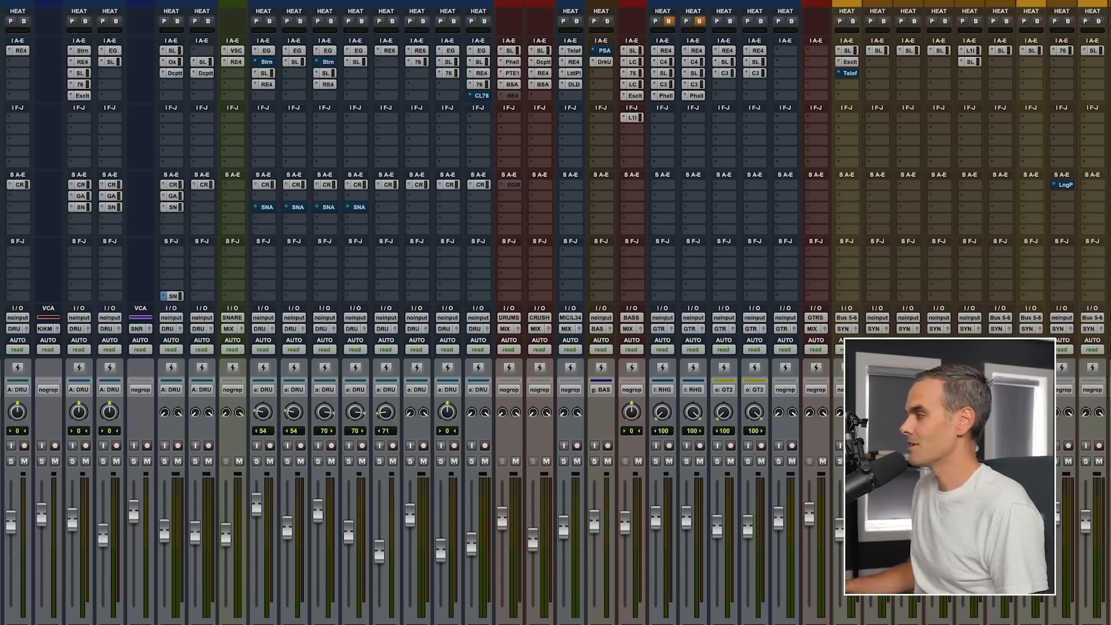
{"action": "scroll", "coordinate": [555, 313], "scroll_direction": "right", "scroll_amount": 15}
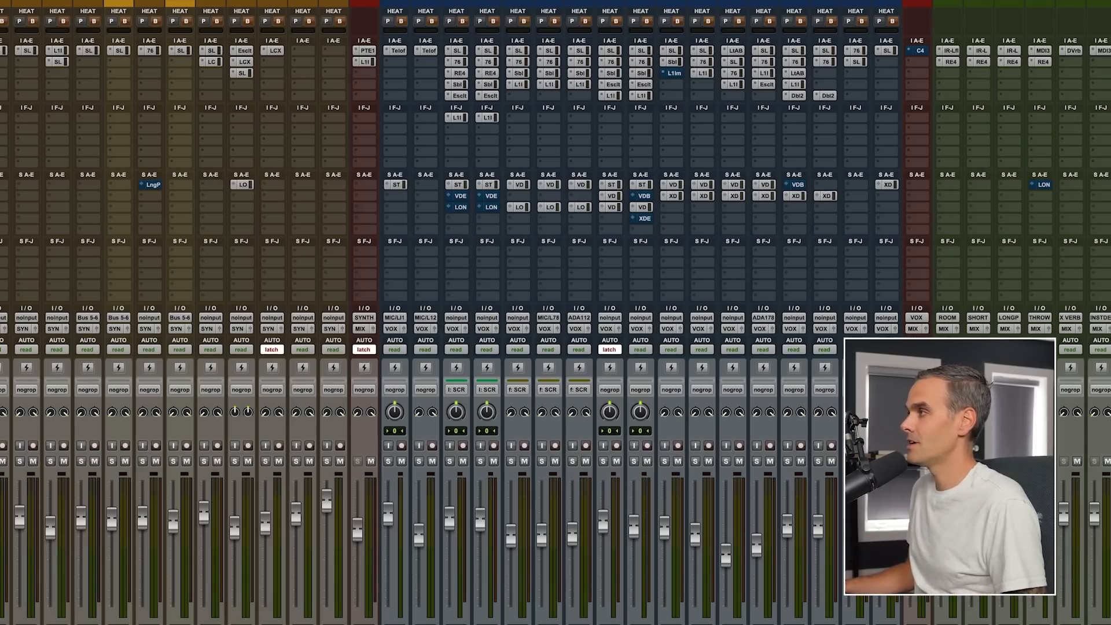
{"action": "scroll", "coordinate": [186, 181], "scroll_direction": "left", "scroll_amount": 20}
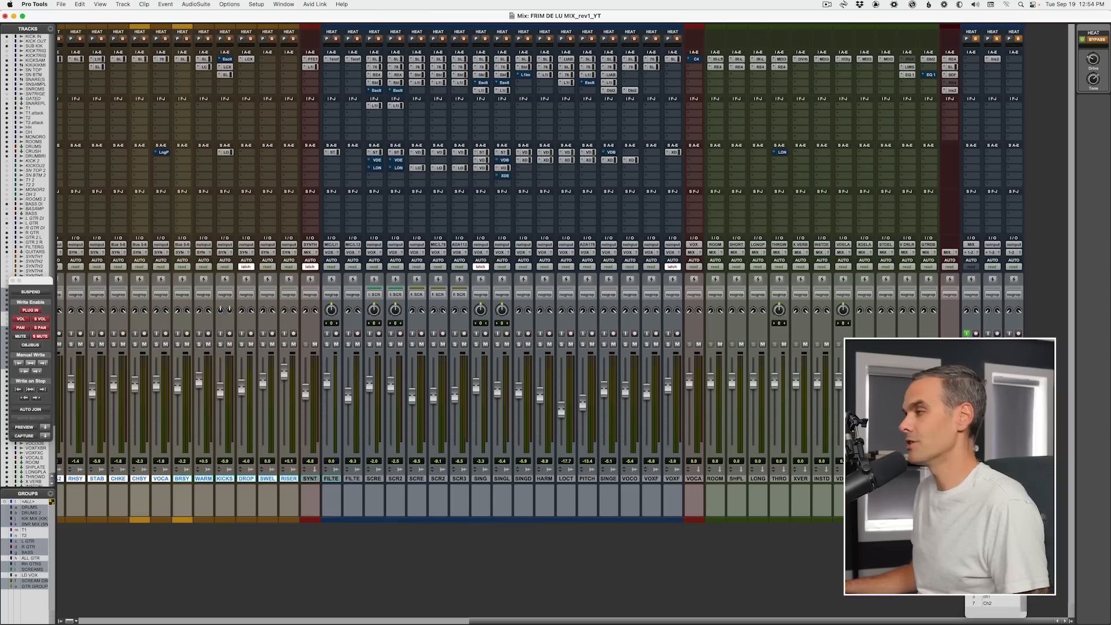
{"action": "key", "text": "space"}
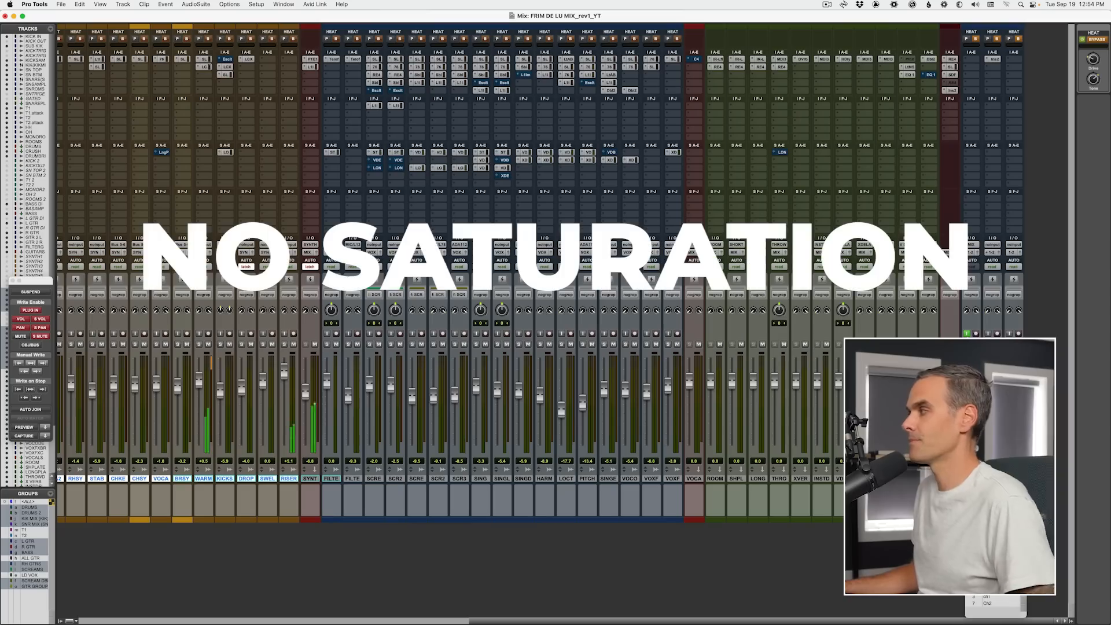
{"action": "left_click", "coordinate": [966, 333]}
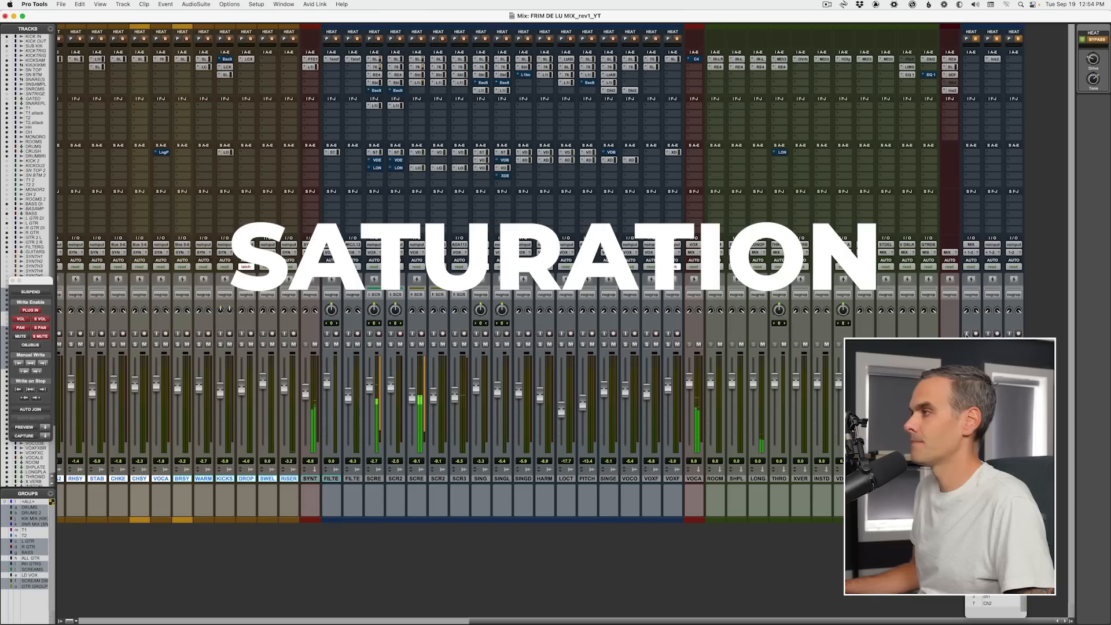
{"action": "left_click", "coordinate": [966, 334]}
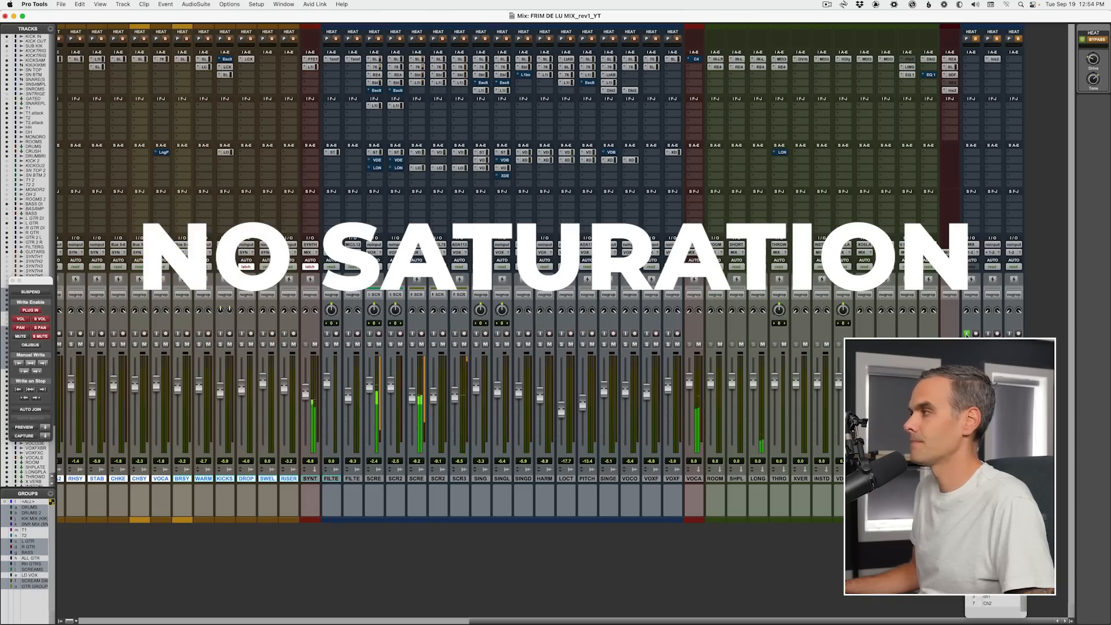
{"action": "left_click", "coordinate": [966, 334]}
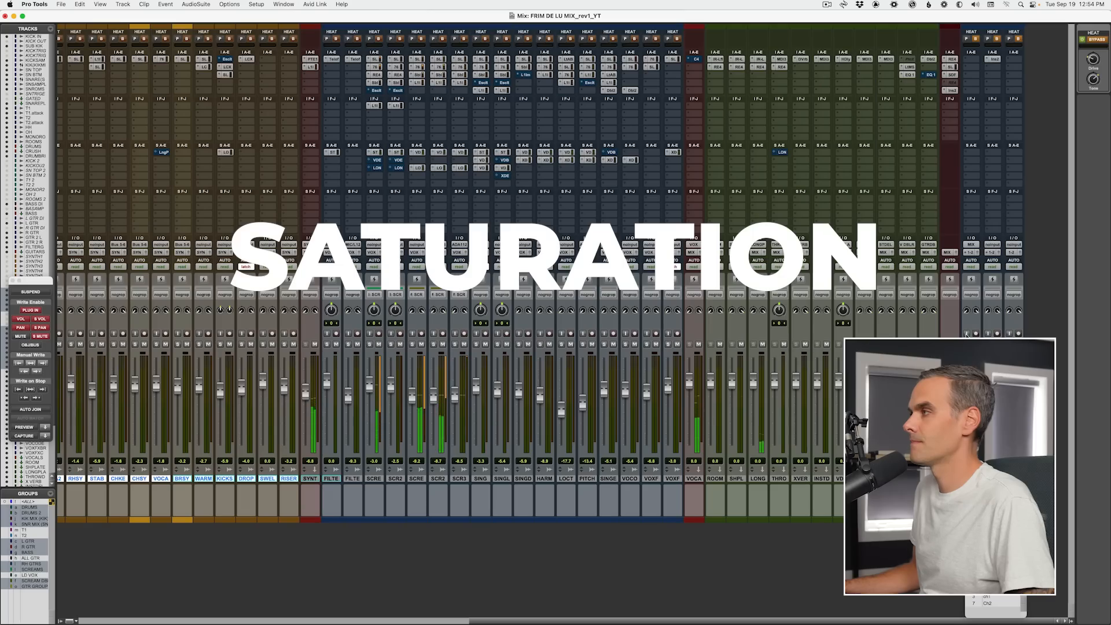
{"action": "left_click", "coordinate": [966, 334]}
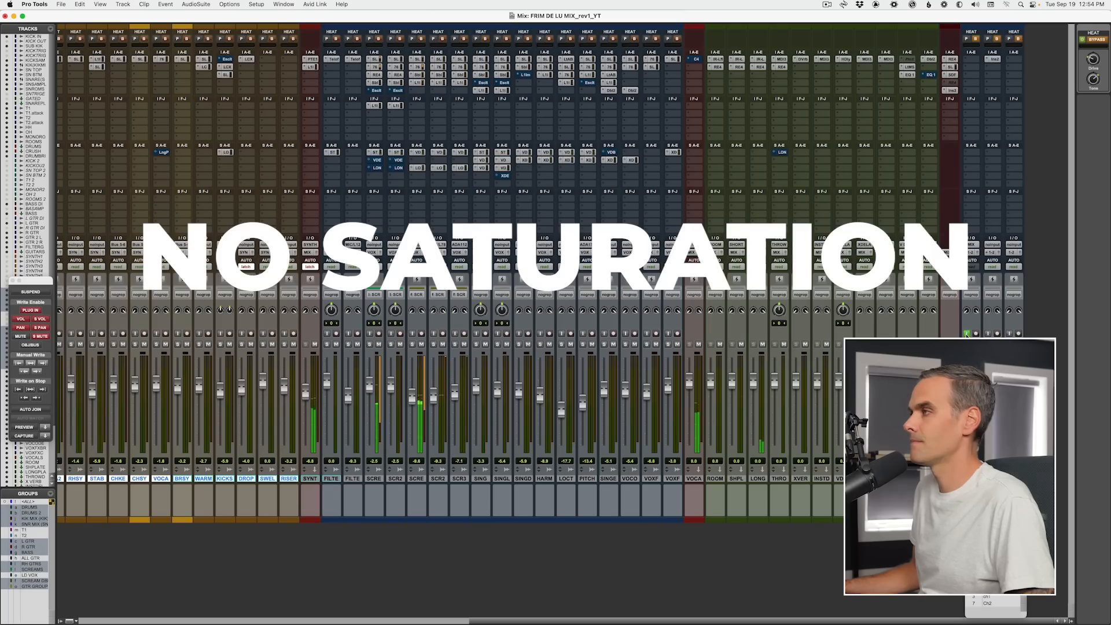
{"action": "left_click", "coordinate": [966, 334]}
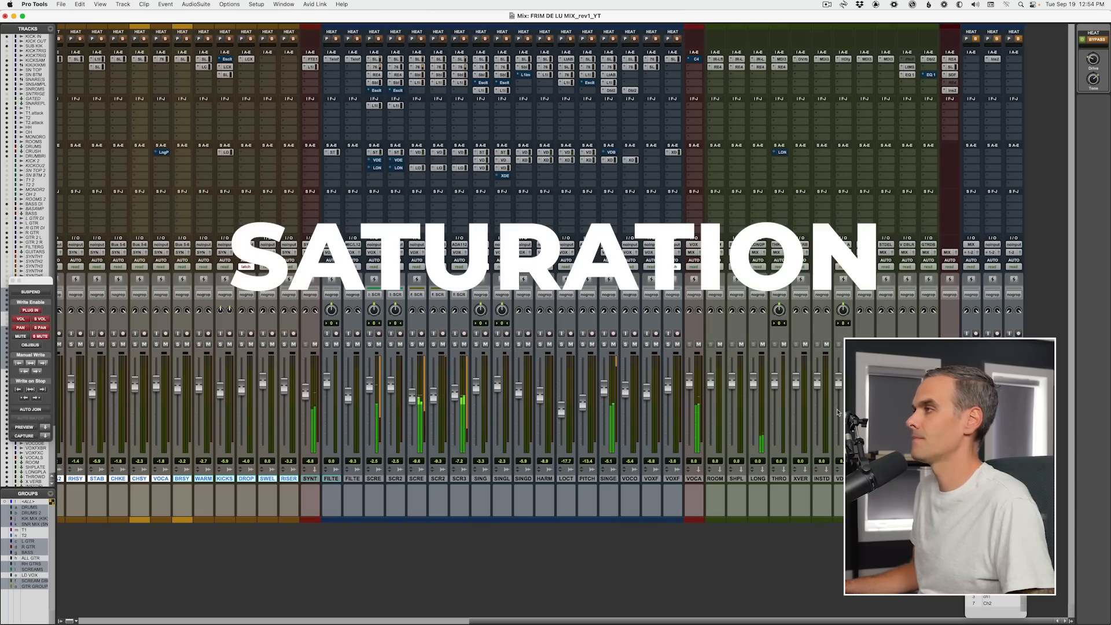